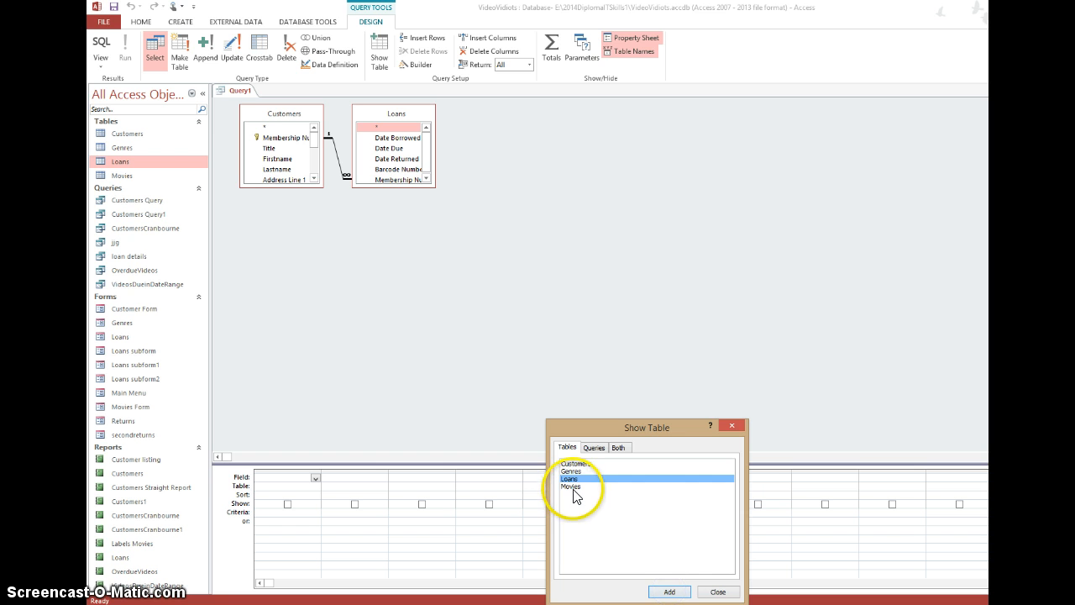
- Add the Movies table to the query design and spread the Loans and Movies tables apart from Customers
{"action": "left_click", "coordinate": [570, 486]}
{"action": "left_click", "coordinate": [671, 591]}
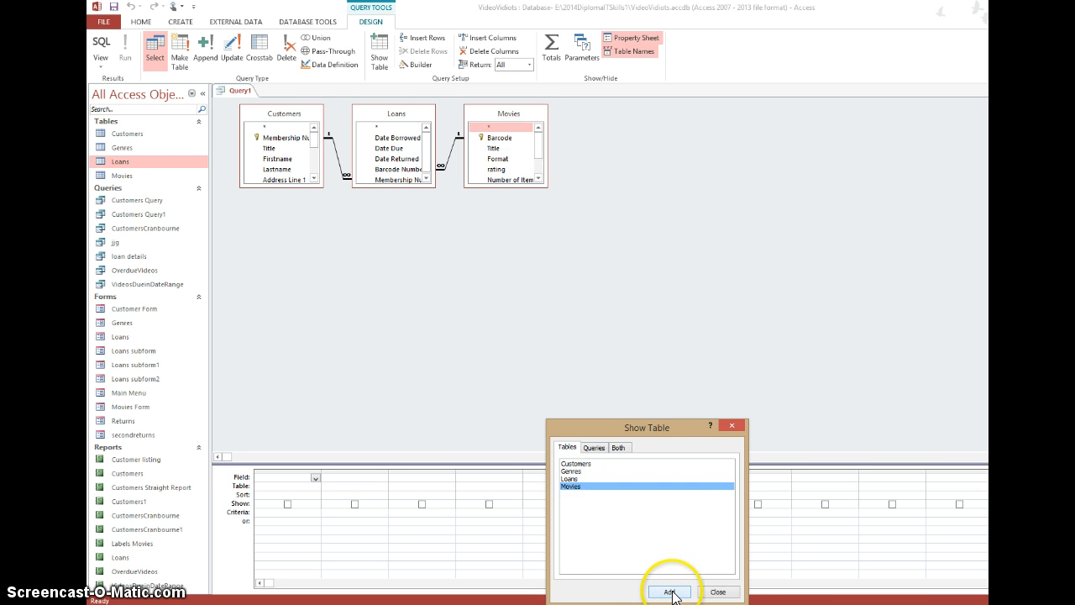
{"action": "left_click", "coordinate": [718, 591]}
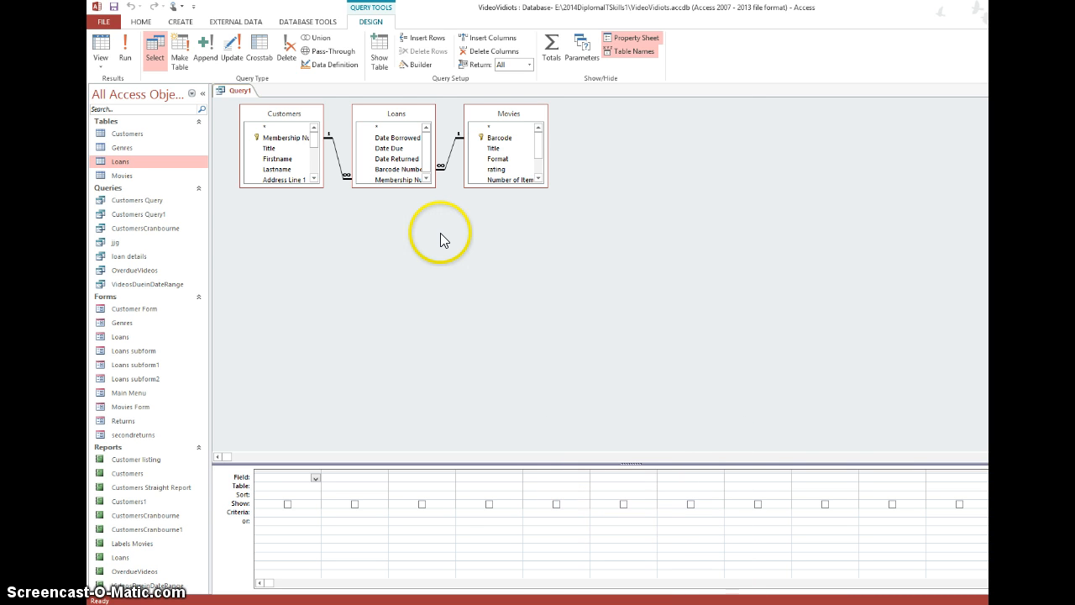
{"action": "left_click_drag", "start_coordinate": [423, 122], "coordinate": [431, 262]}
{"action": "left_click_drag", "start_coordinate": [516, 114], "coordinate": [587, 117]}
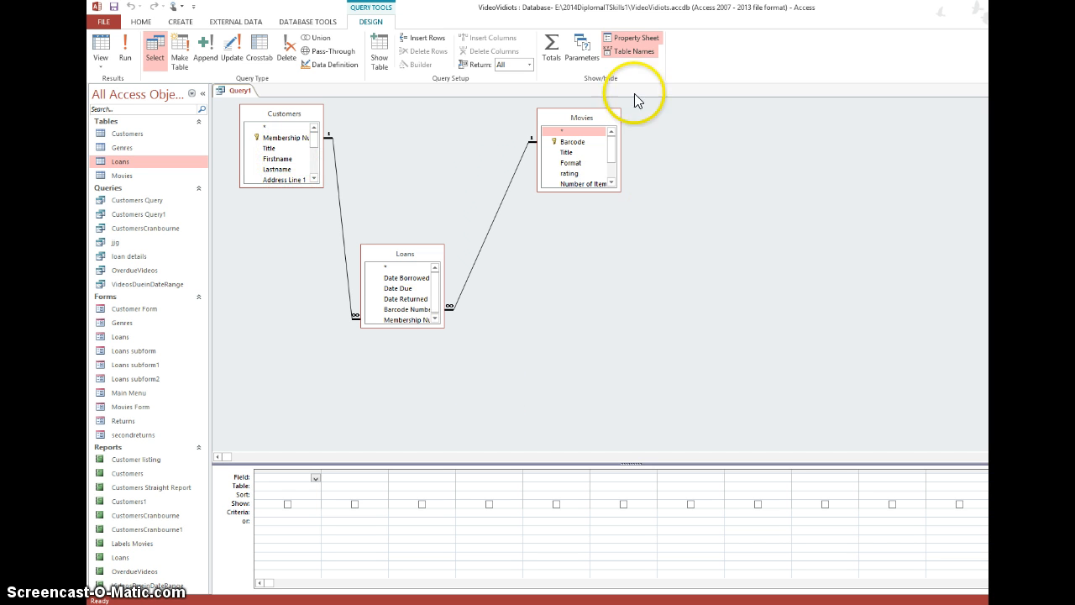
- Add the Membership Number, Firstname, Lastname and Mobile Number fields from Customers to the query
{"action": "double_click", "coordinate": [281, 138]}
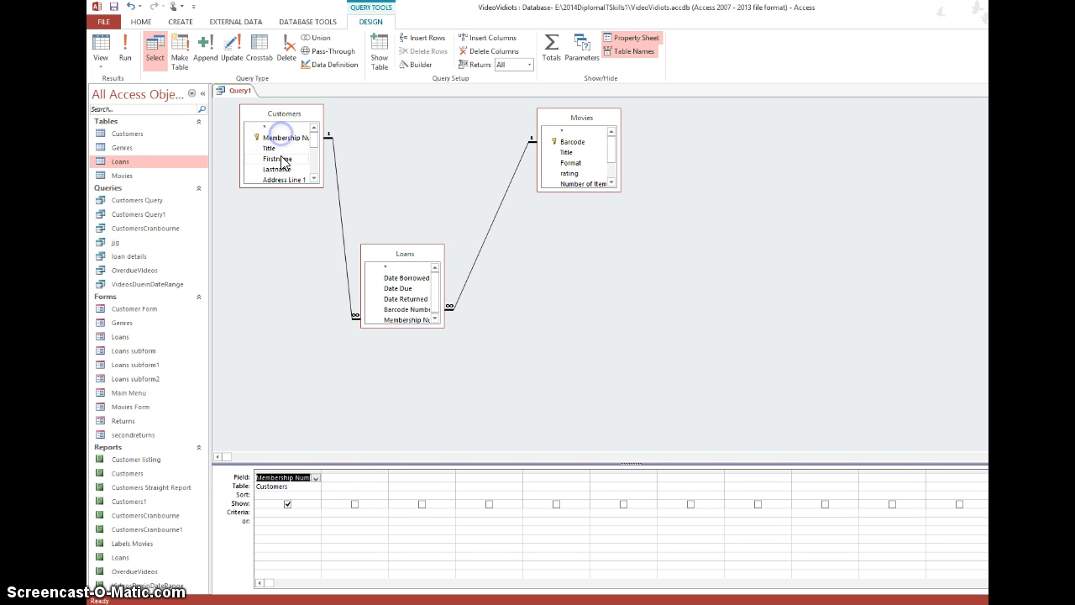
{"action": "double_click", "coordinate": [280, 159]}
{"action": "double_click", "coordinate": [282, 170]}
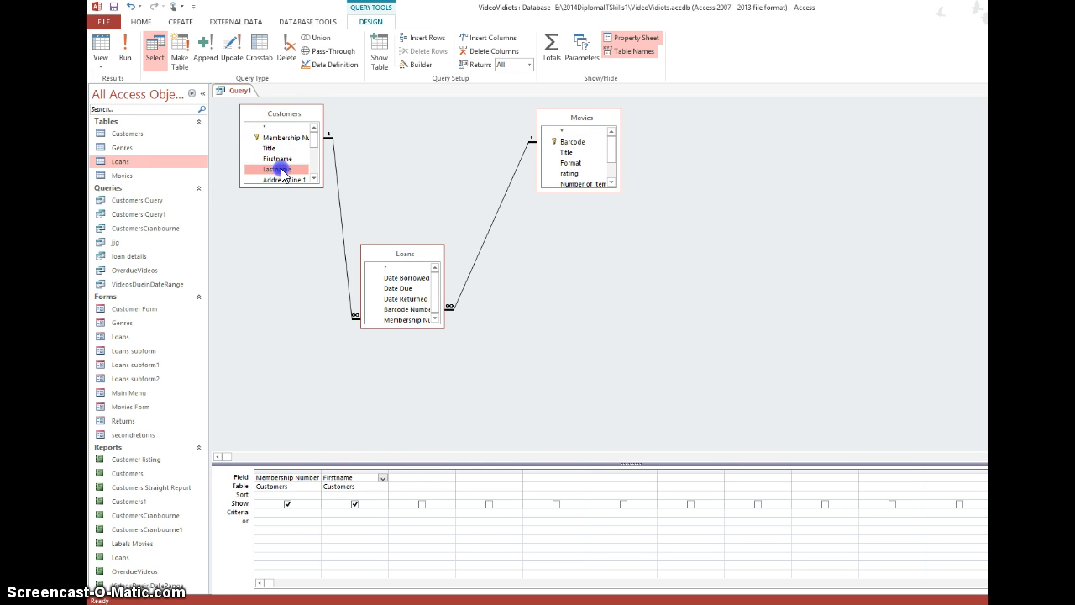
{"action": "left_click", "coordinate": [314, 179]}
{"action": "left_click", "coordinate": [314, 179]}
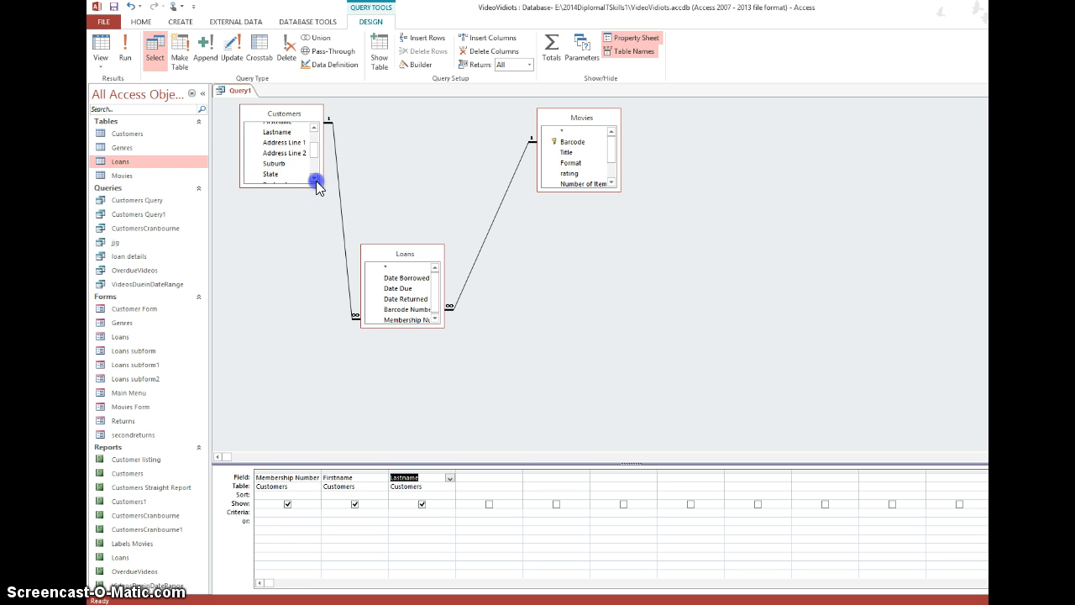
{"action": "left_click", "coordinate": [314, 179]}
{"action": "left_click", "coordinate": [315, 179]}
{"action": "left_click", "coordinate": [314, 178]}
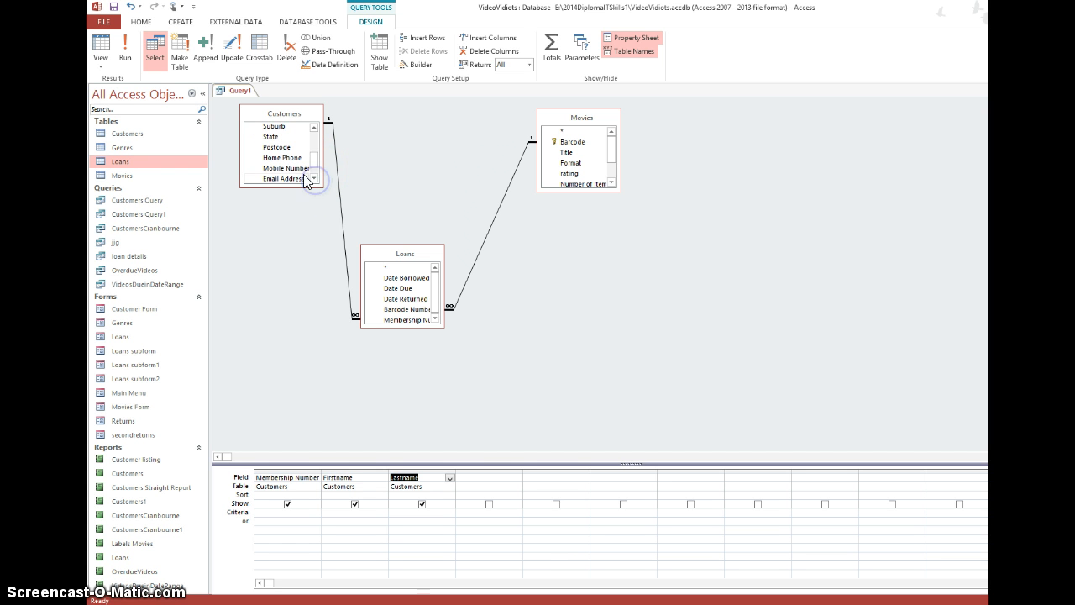
{"action": "double_click", "coordinate": [285, 168]}
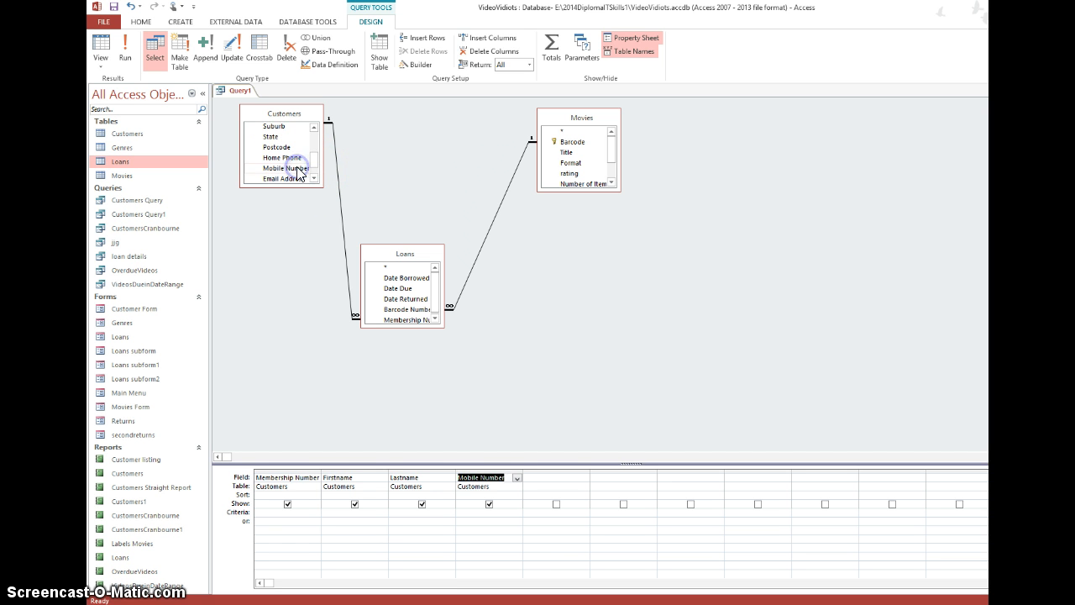
- Add Date Due and Date Returned from Loans plus Title and Format from Movies, hiding Date Returned from the results
{"action": "double_click", "coordinate": [409, 289]}
{"action": "double_click", "coordinate": [410, 299]}
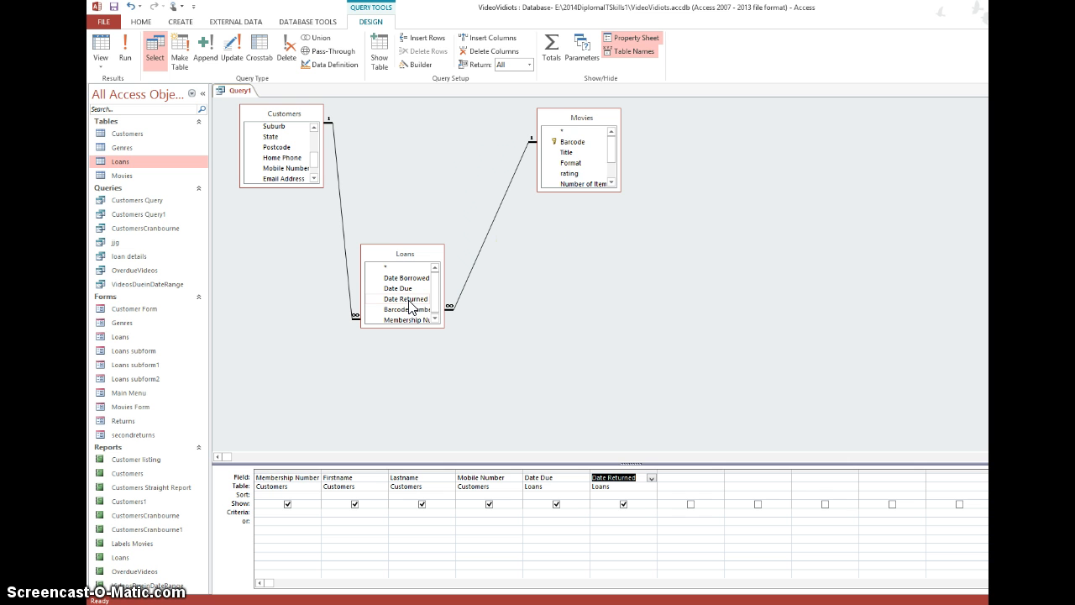
{"action": "double_click", "coordinate": [574, 154]}
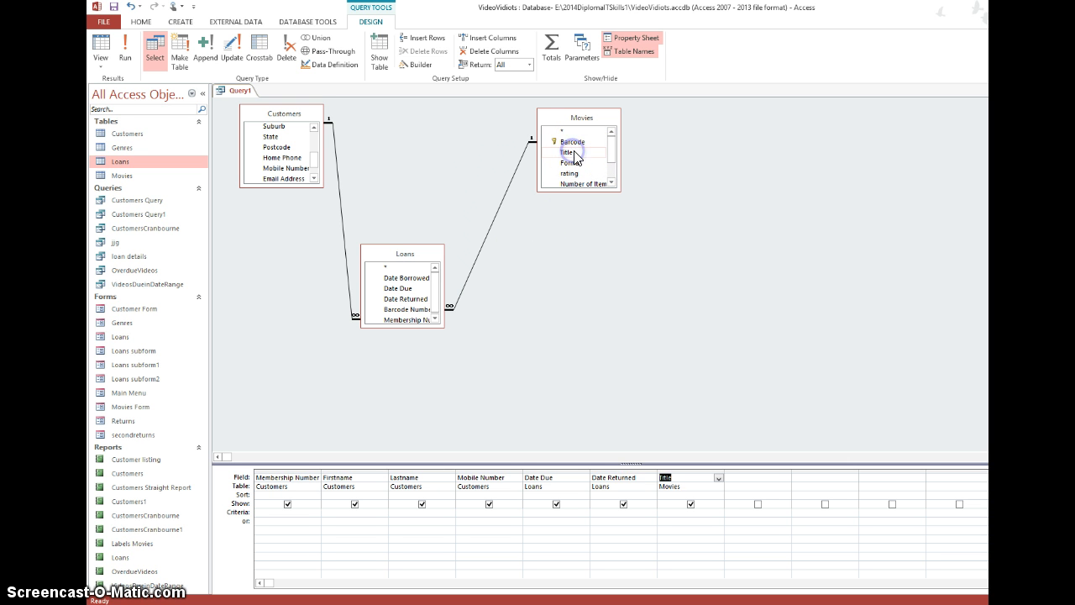
{"action": "double_click", "coordinate": [574, 163]}
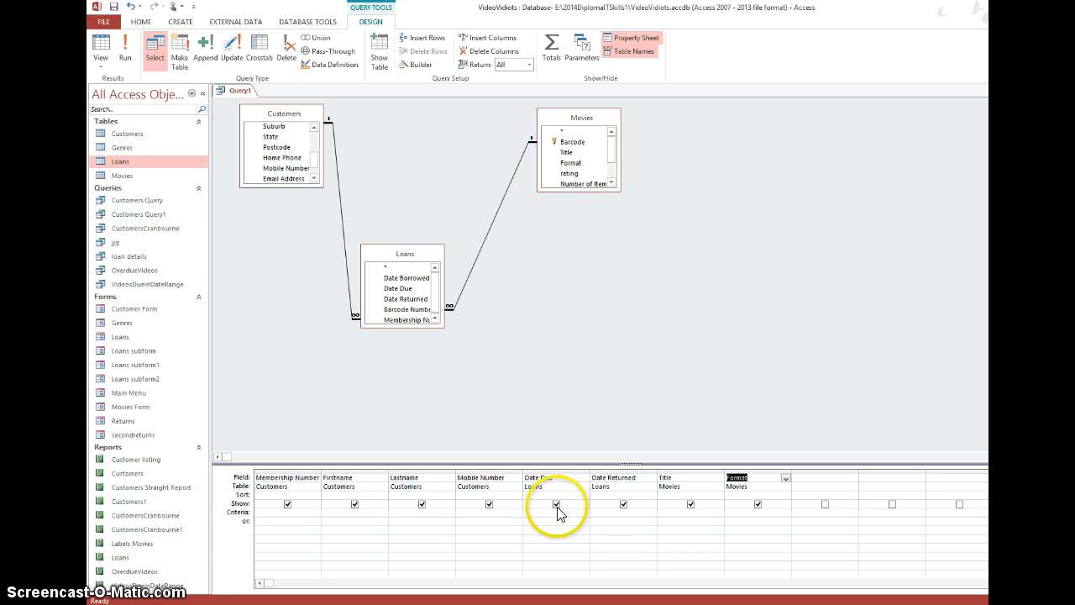
{"action": "left_click", "coordinate": [625, 506]}
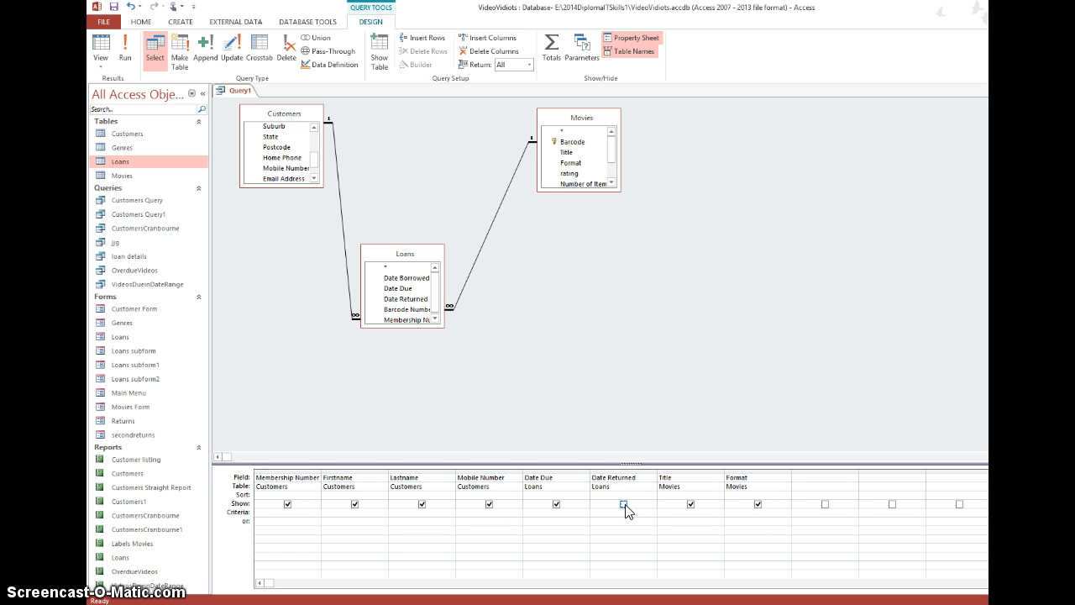
{"action": "left_click", "coordinate": [621, 501]}
- Set the criteria to <Now() for Date Due and Is Null for Date Returned, and run the query
{"action": "left_click", "coordinate": [530, 512]}
{"action": "type", "text": "<now"}
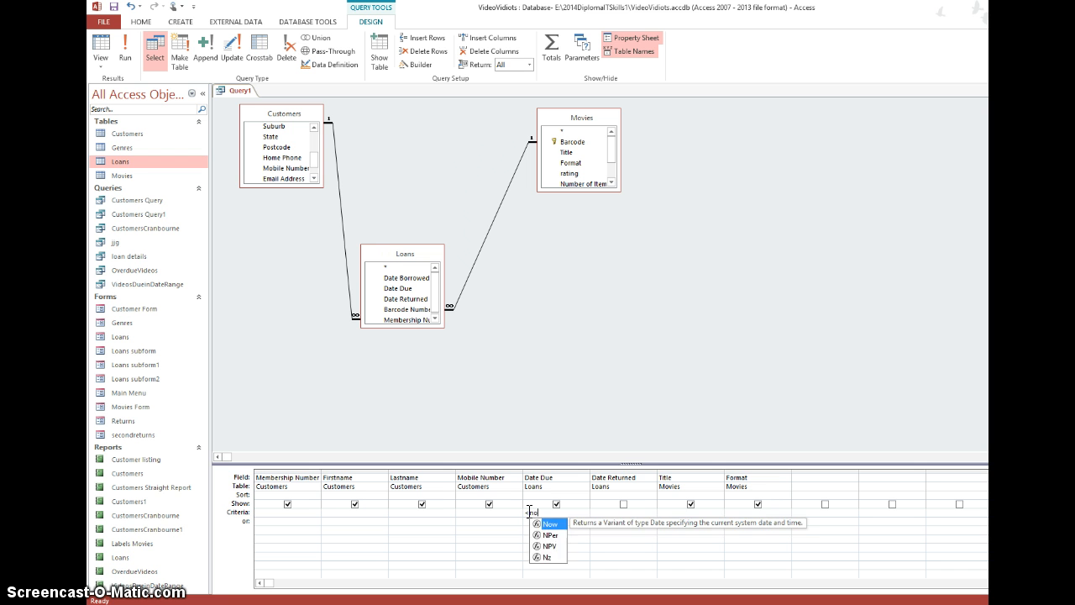
{"action": "type", "text": "()"}
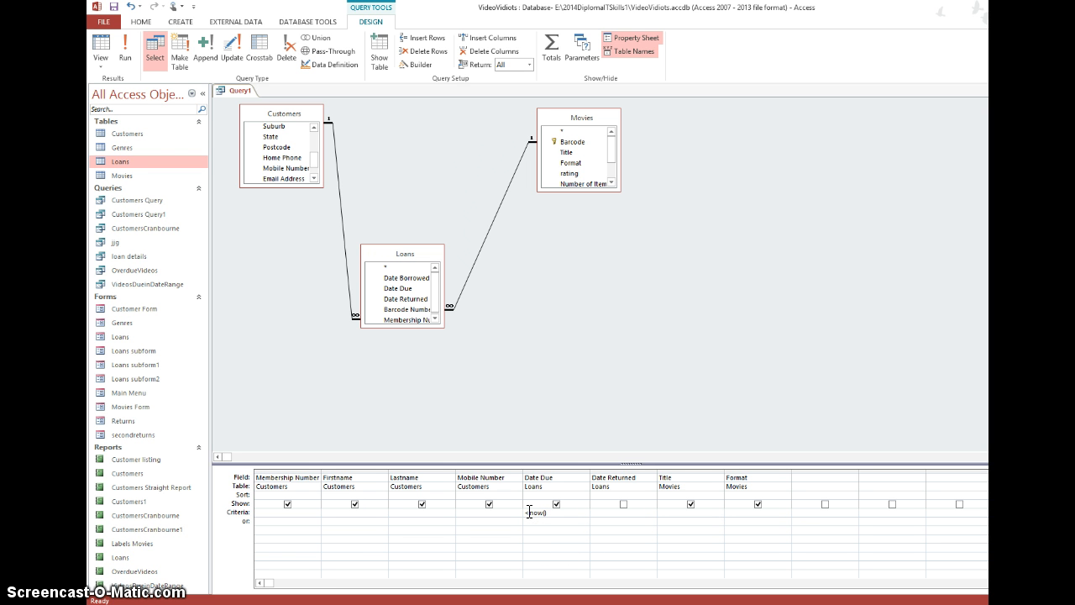
{"action": "key", "text": "Return"}
{"action": "type", "text": "null"}
{"action": "key", "text": "Return"}
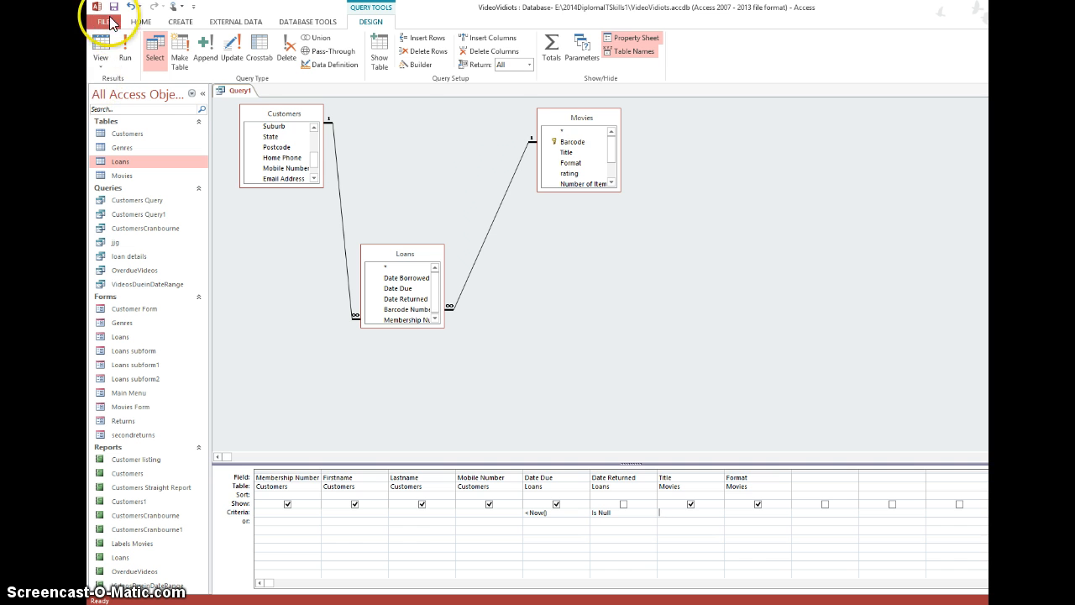
{"action": "left_click", "coordinate": [132, 44]}
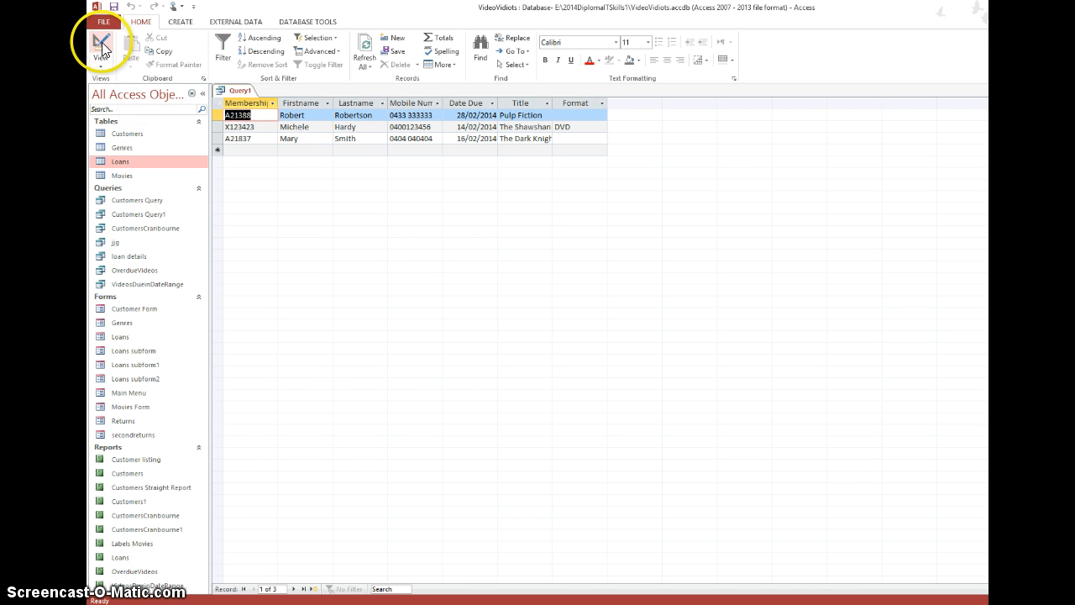
- Return to the query design and replace the Date Due criterion with the parameter prompt <[enter date for overdue report]
{"action": "left_click", "coordinate": [102, 43]}
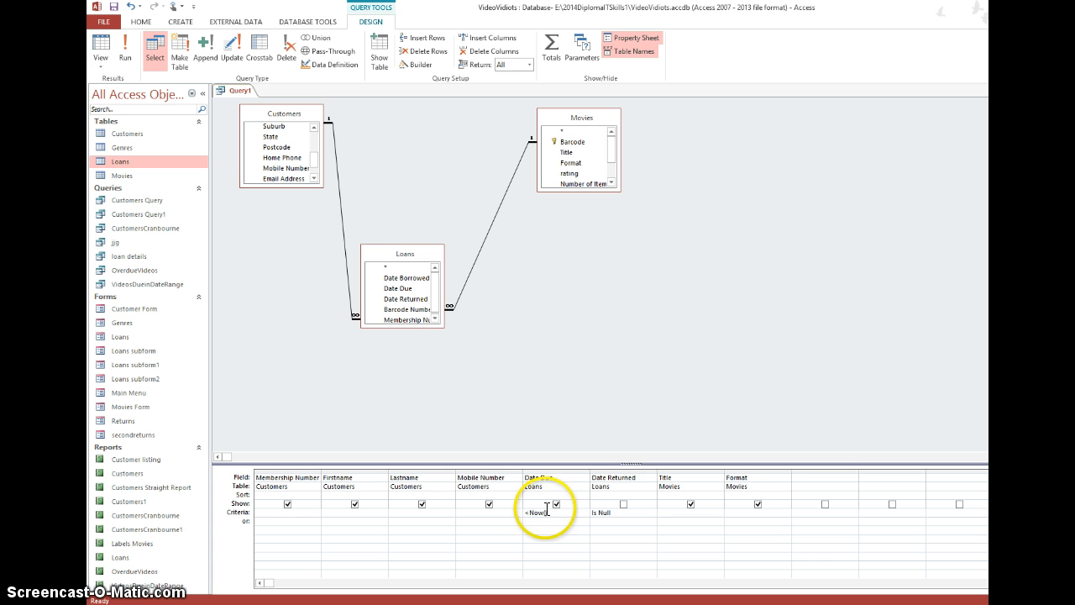
{"action": "left_click_drag", "start_coordinate": [547, 510], "coordinate": [530, 513]}
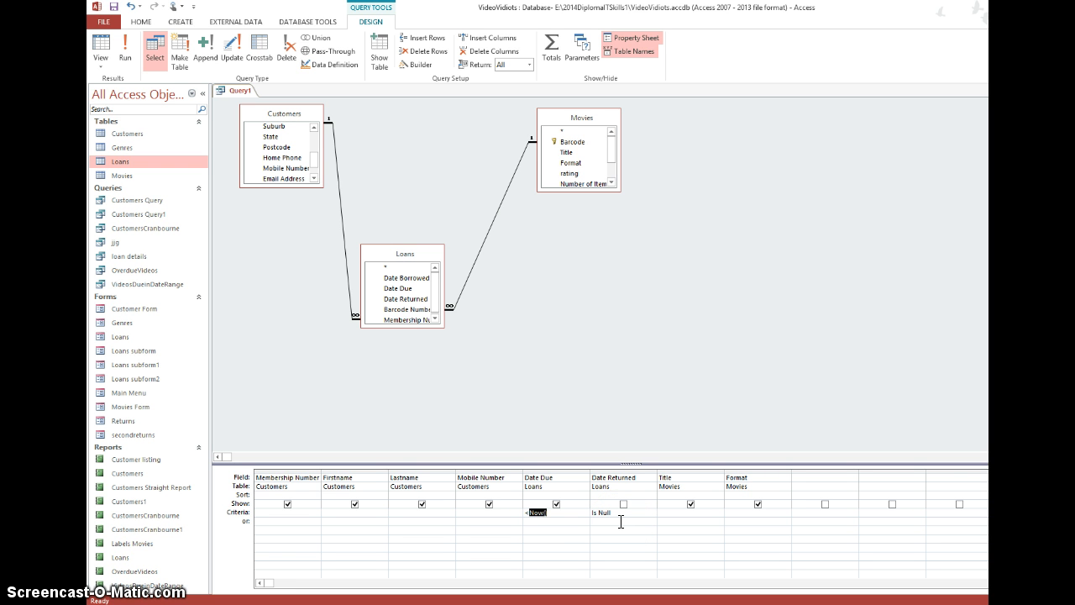
{"action": "key", "text": "BackSpace"}
{"action": "type", "text": "[enter"}
{"action": "type", "text": " daye"}
{"action": "key", "text": "BackSpace"}
{"action": "key", "text": "BackSpace"}
{"action": "type", "text": "te for overdue report"}
- Run the query with 4/3/2014 as the overdue report date
{"action": "left_click", "coordinate": [124, 51]}
{"action": "left_click", "coordinate": [712, 179]}
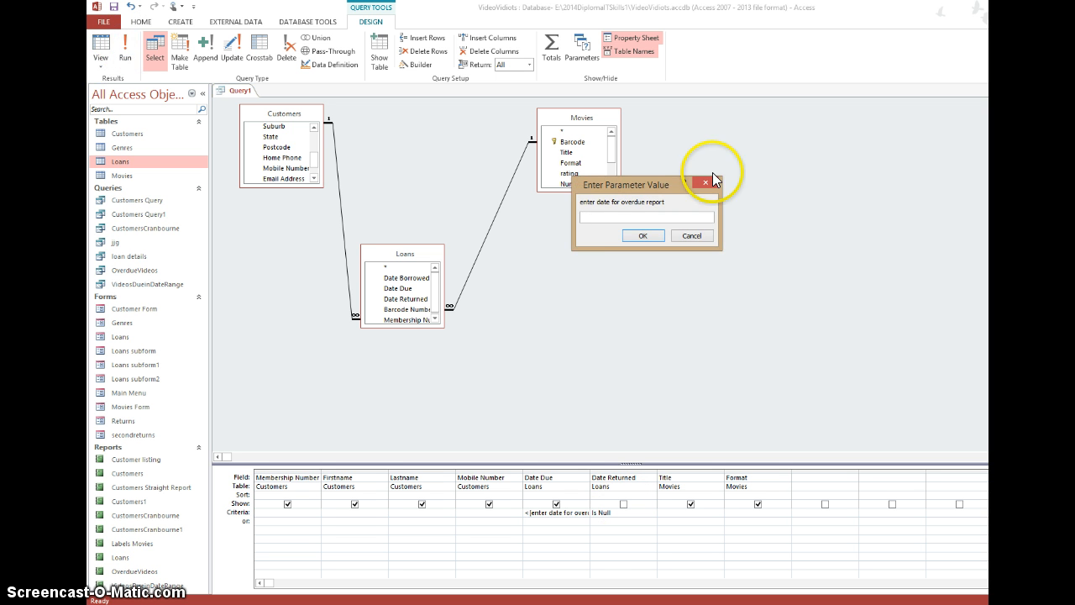
{"action": "left_click", "coordinate": [602, 217]}
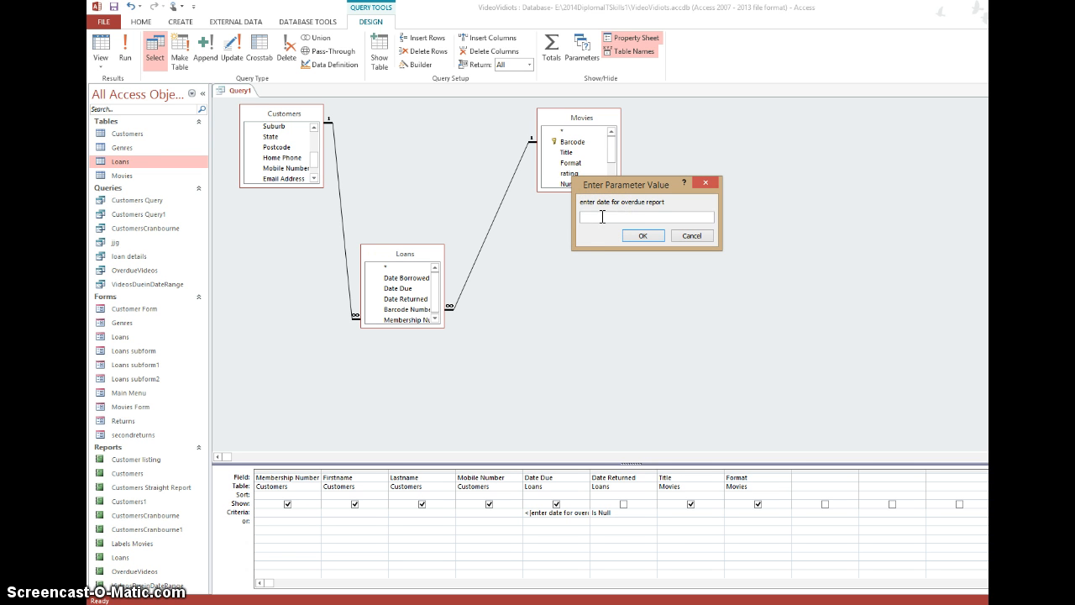
{"action": "type", "text": "4/3/2014"}
{"action": "left_click", "coordinate": [641, 235]}
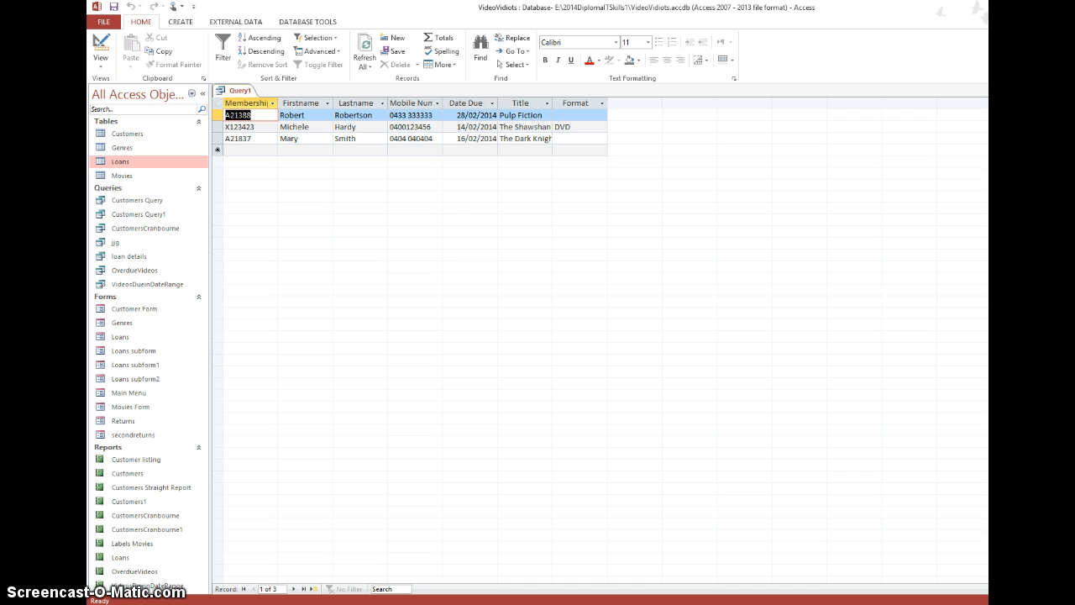
- Save the query as OverdueReportQuery and close it
{"action": "left_click", "coordinate": [115, 8]}
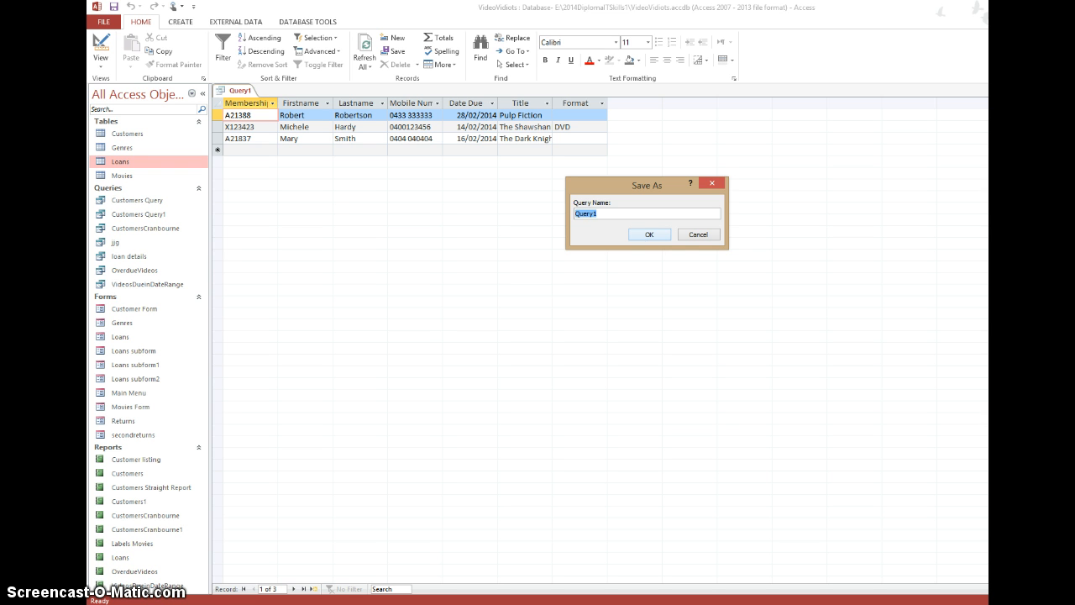
{"action": "type", "text": "OverdueReportQuery"}
{"action": "left_click", "coordinate": [643, 234]}
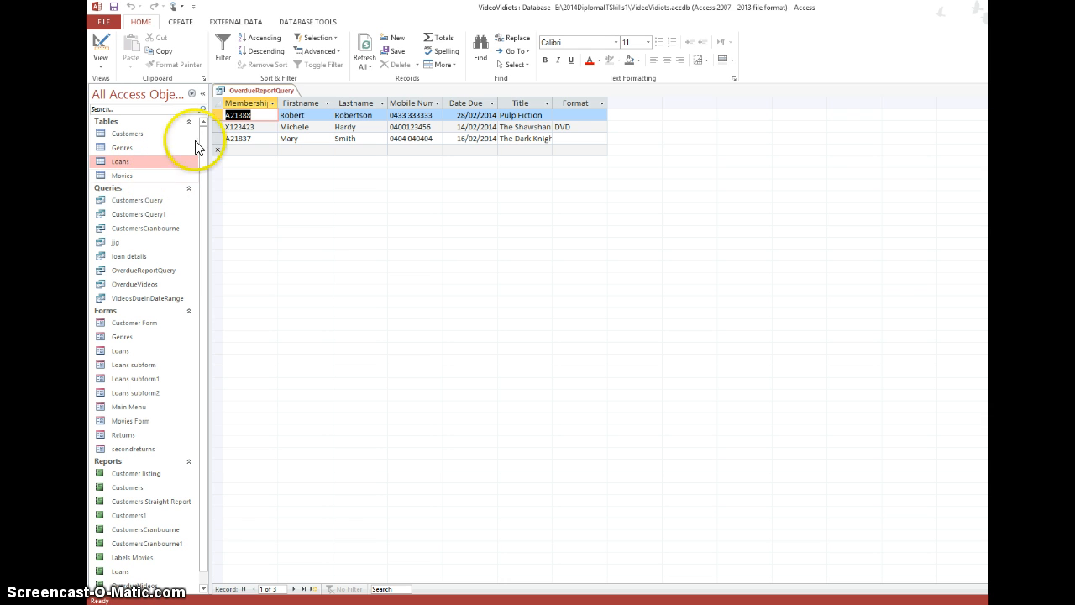
{"action": "right_click", "coordinate": [264, 92]}
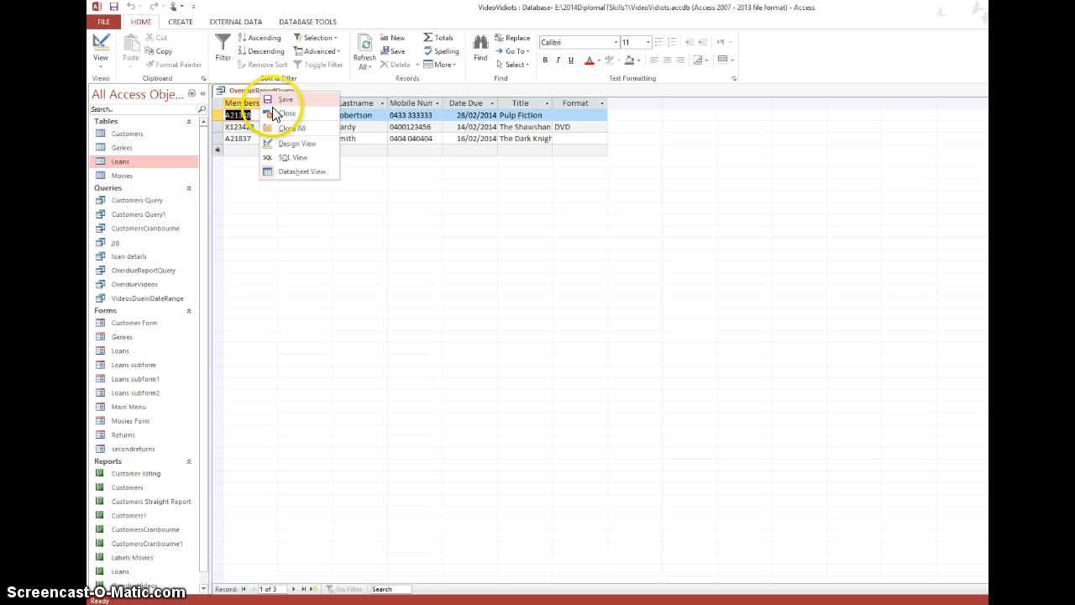
{"action": "left_click", "coordinate": [283, 112]}
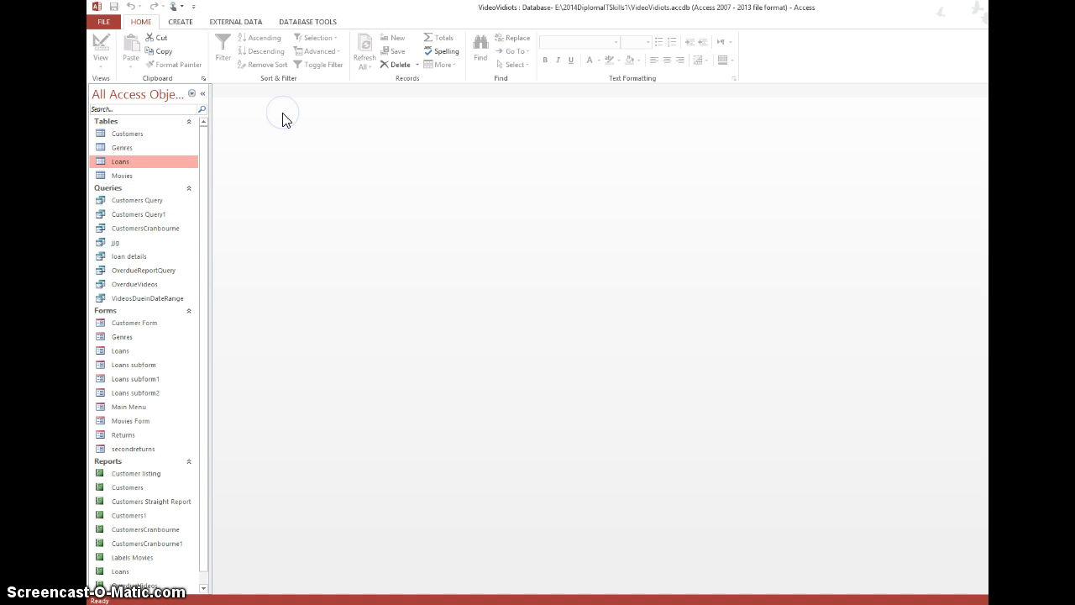
- Start a new report with the Report Wizard, based on all fields of OverdueReportQuery
{"action": "left_click", "coordinate": [181, 22]}
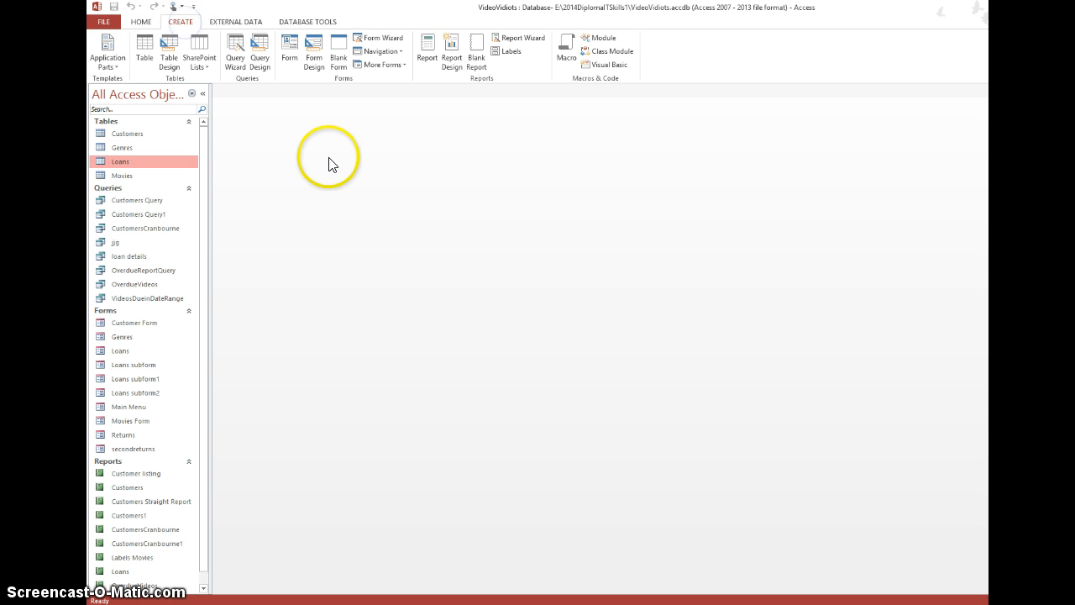
{"action": "left_click", "coordinate": [522, 40]}
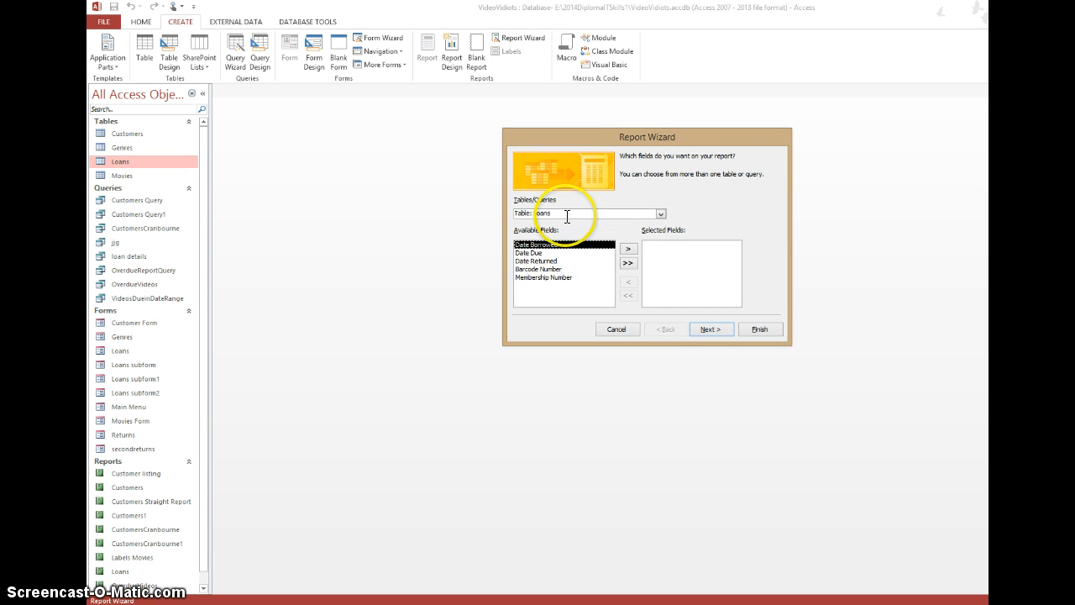
{"action": "left_click", "coordinate": [663, 214]}
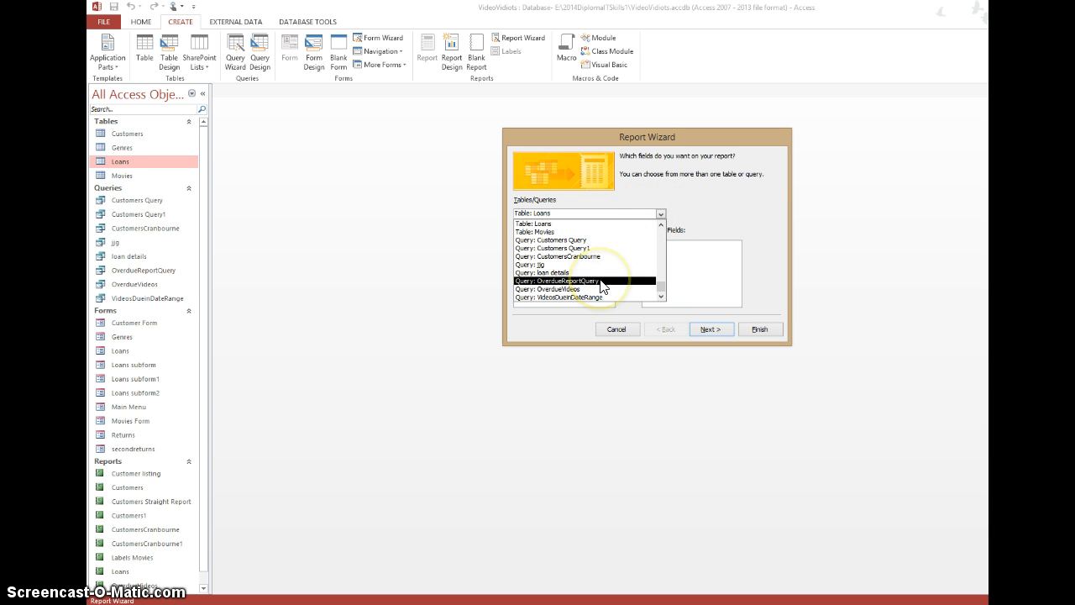
{"action": "left_click", "coordinate": [601, 281]}
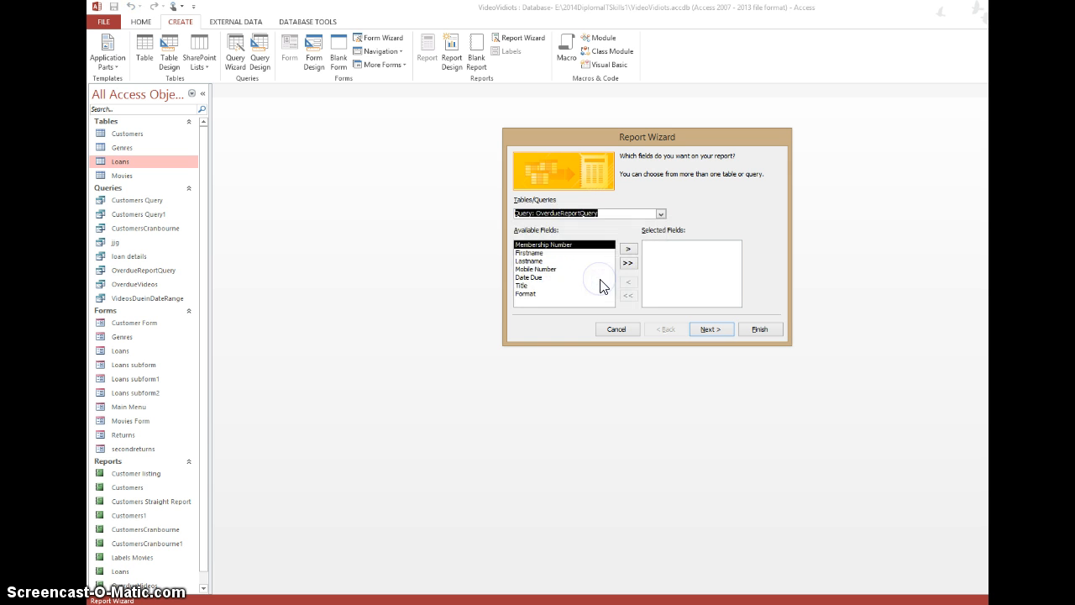
{"action": "left_click", "coordinate": [628, 263]}
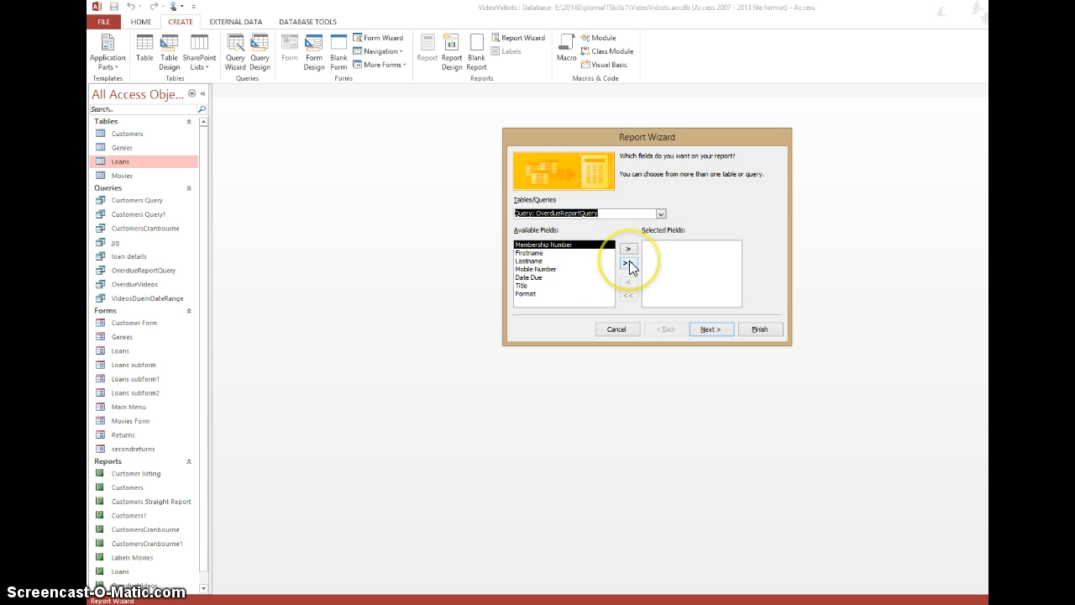
{"action": "left_click", "coordinate": [628, 264]}
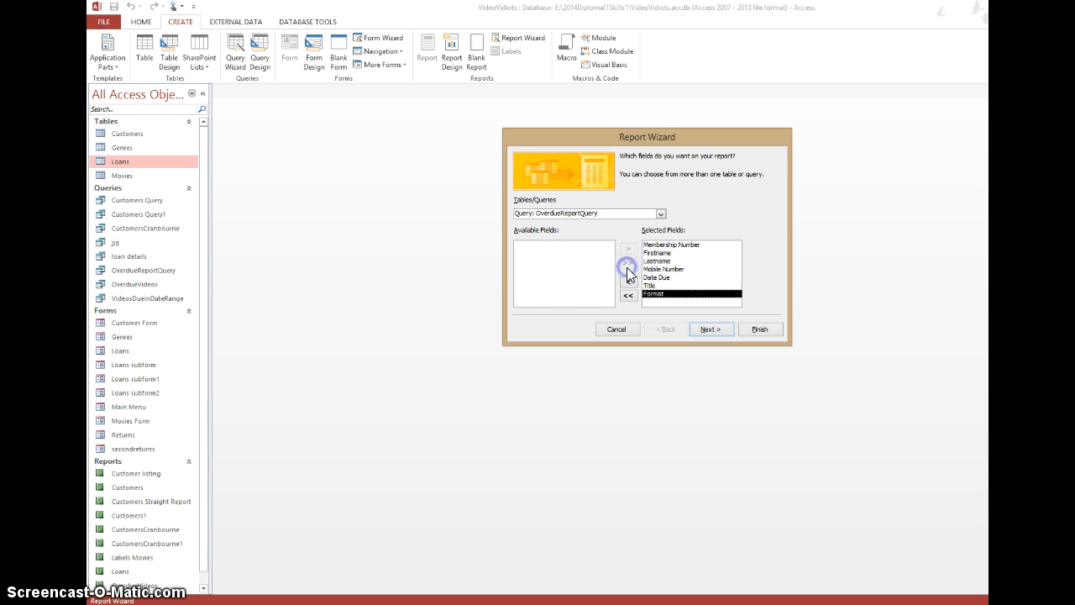
{"action": "left_click", "coordinate": [715, 324]}
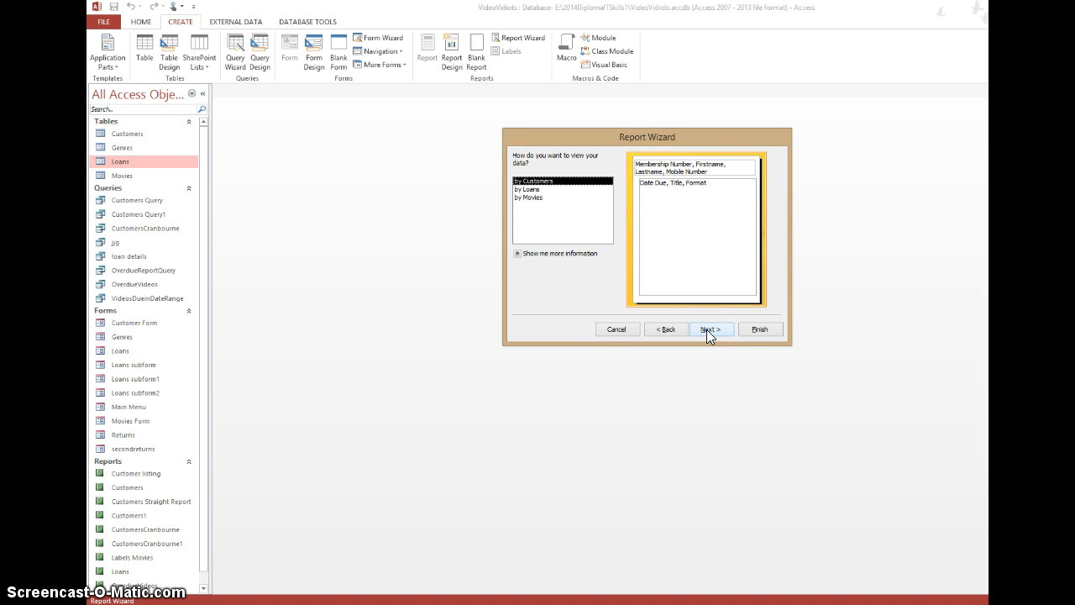
- Complete the report viewed by Customers without extra grouping or sorting, using a stepped landscape layout and the title Customers2
{"action": "left_click", "coordinate": [708, 328]}
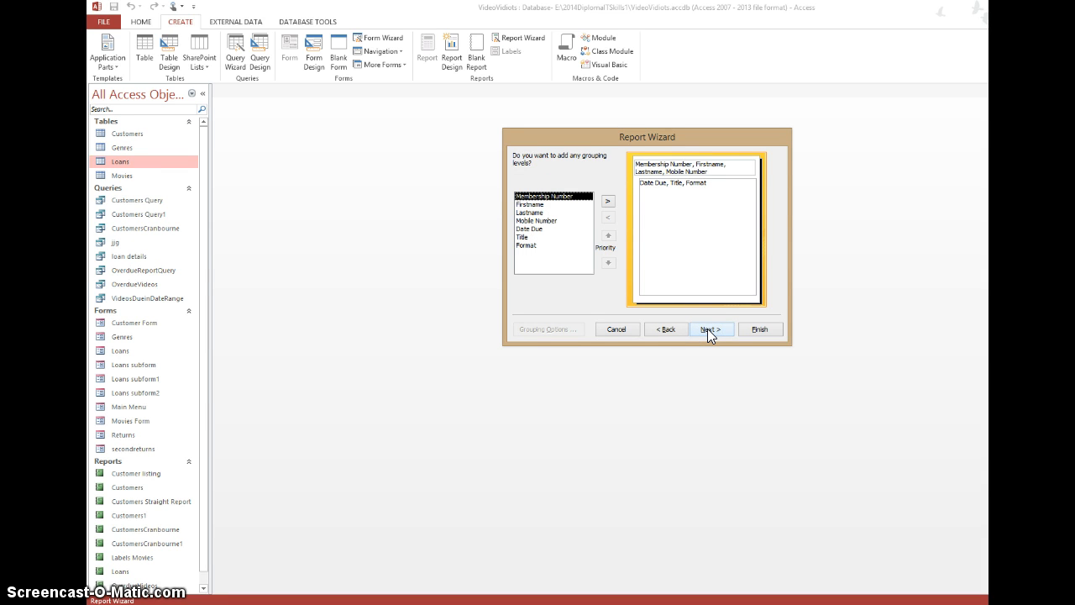
{"action": "left_click", "coordinate": [708, 328]}
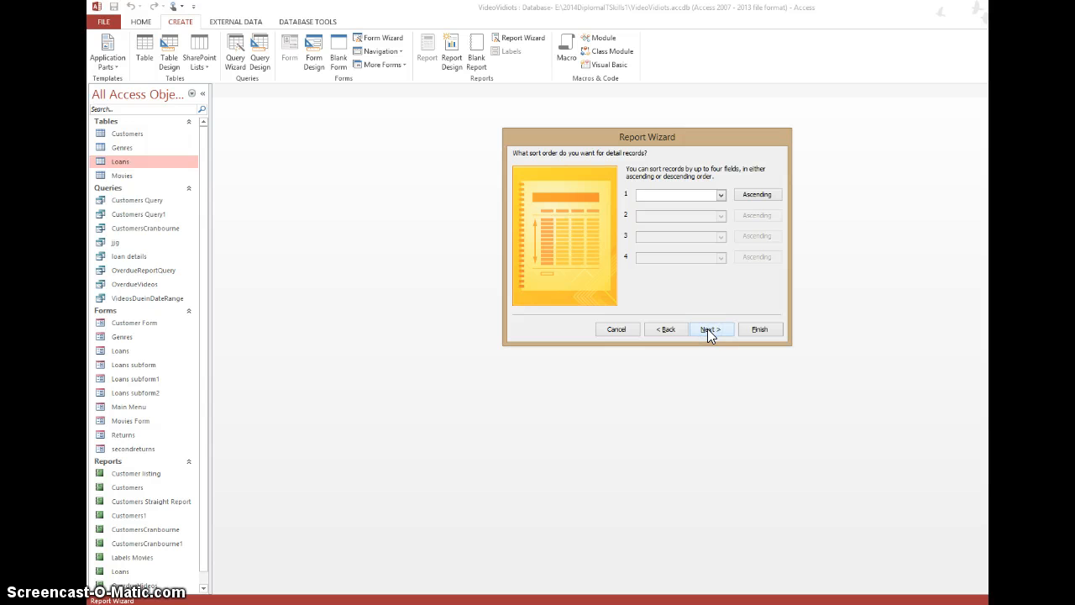
{"action": "left_click", "coordinate": [707, 328]}
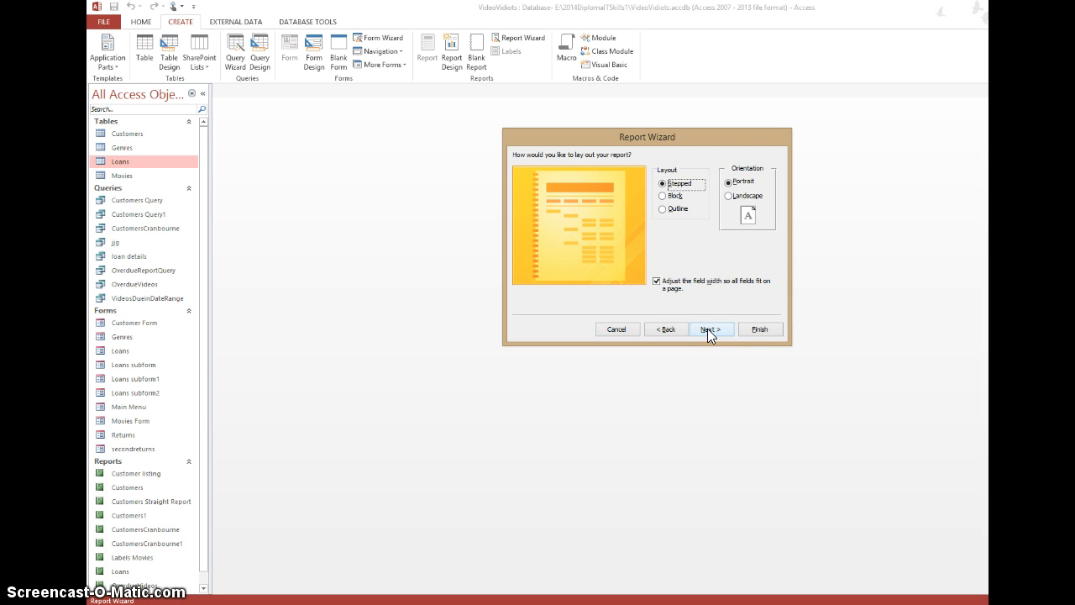
{"action": "left_click", "coordinate": [730, 196]}
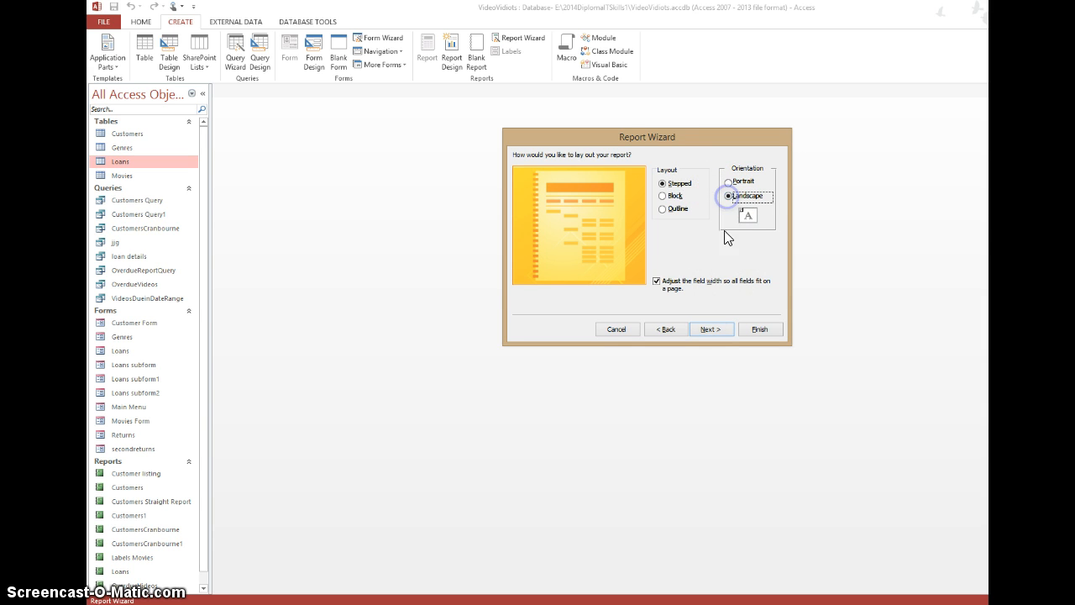
{"action": "left_click", "coordinate": [711, 330]}
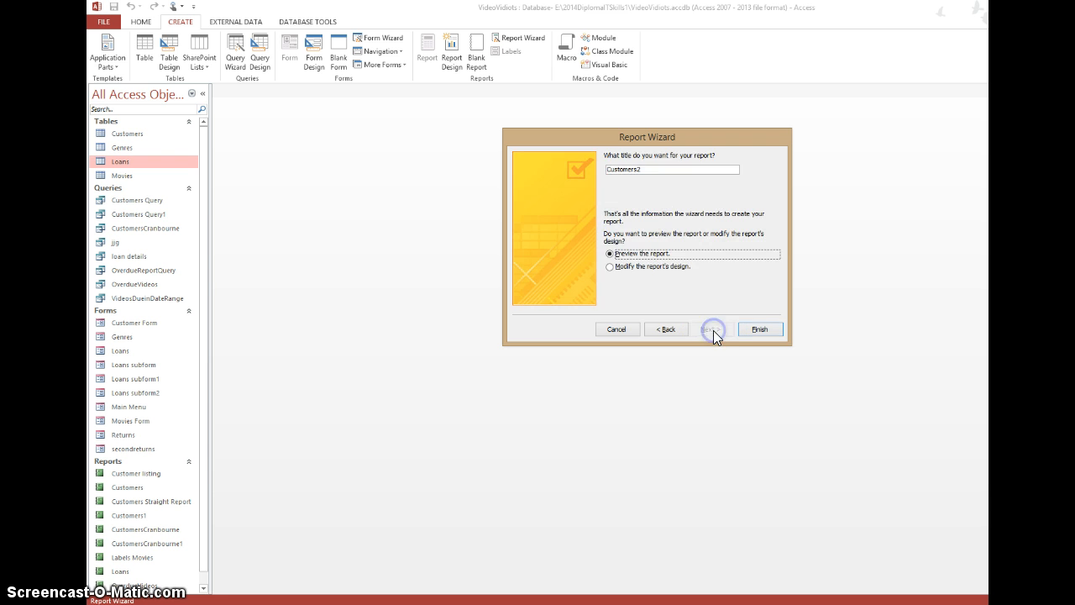
{"action": "left_click", "coordinate": [760, 329]}
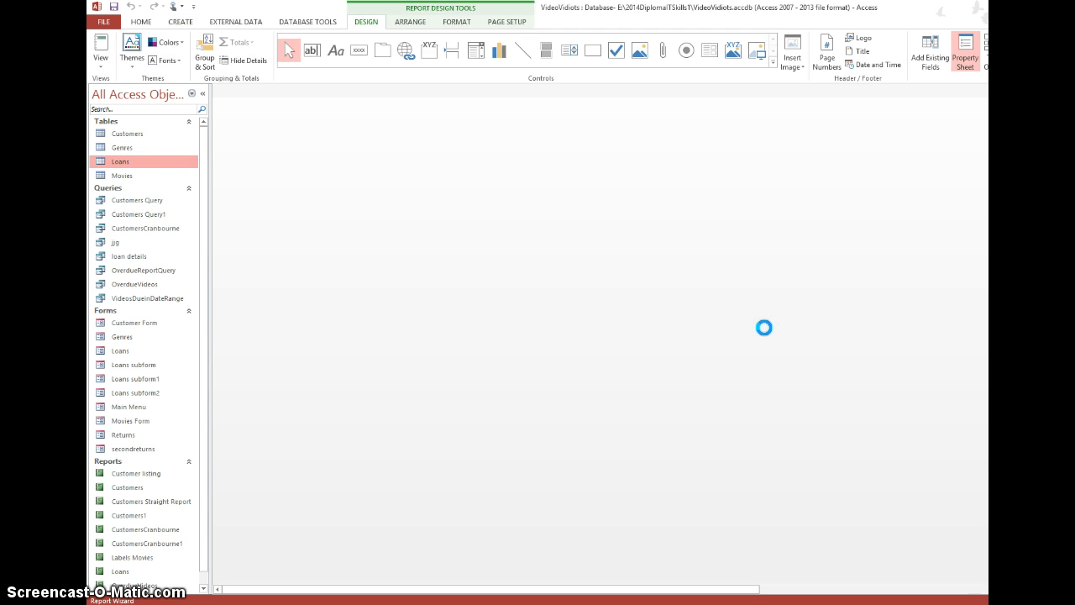
{"action": "left_click", "coordinate": [756, 330]}
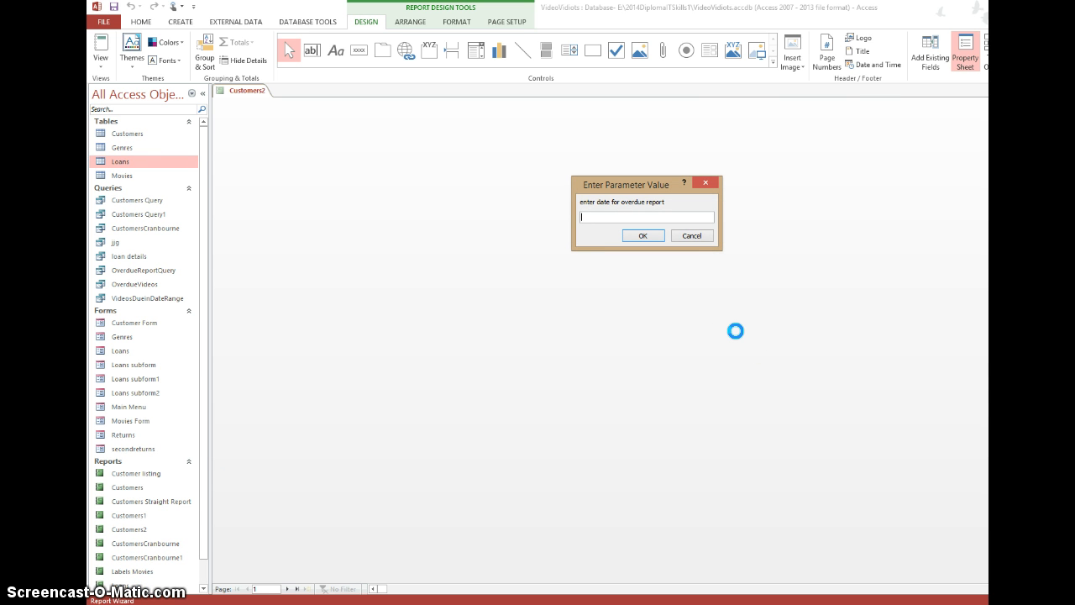
- Preview the new report with 4/3/2014 as the overdue report date
{"action": "type", "text": "4/3/2014"}
{"action": "left_click", "coordinate": [642, 235]}
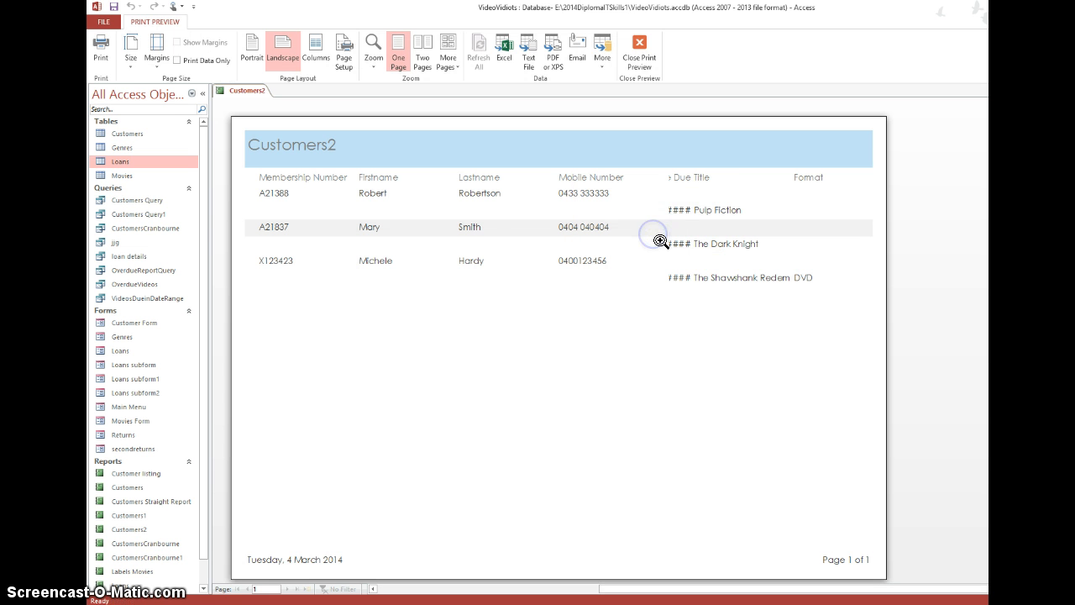